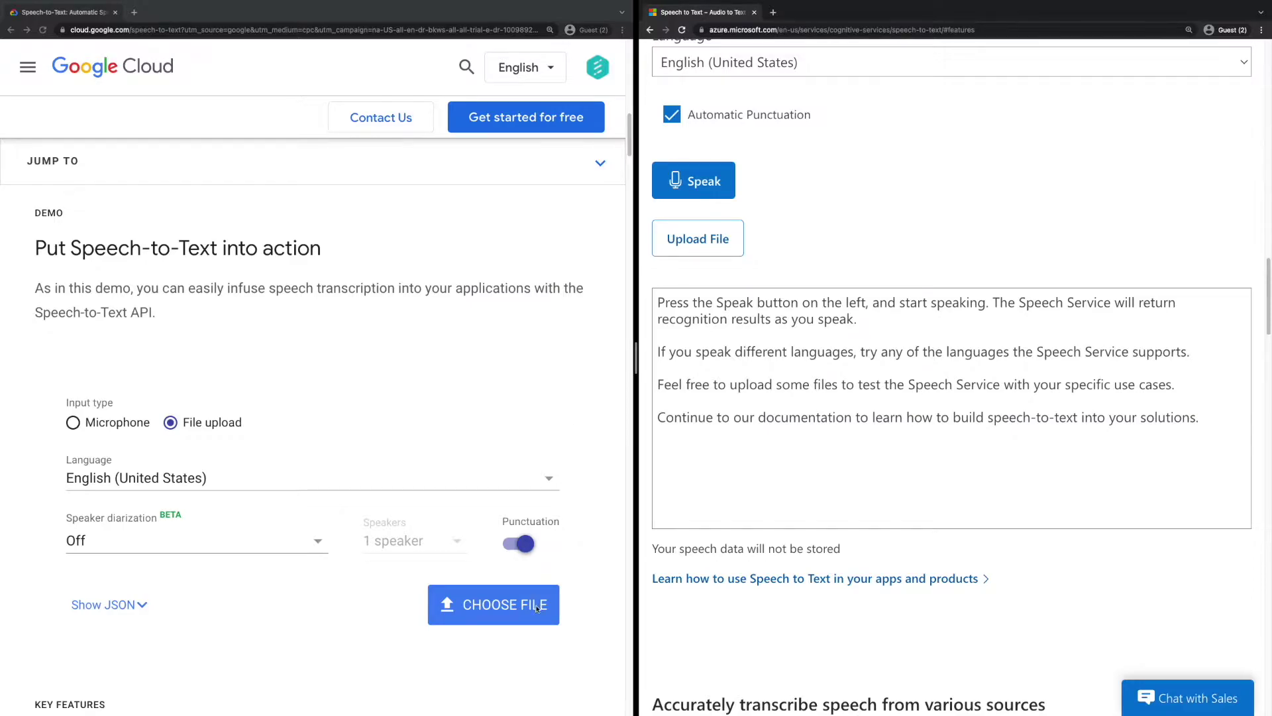
# Load demo.wav into both Google Cloud and Azure for transcription.
pyautogui.click(494, 604)
pyautogui.click(327, 352)
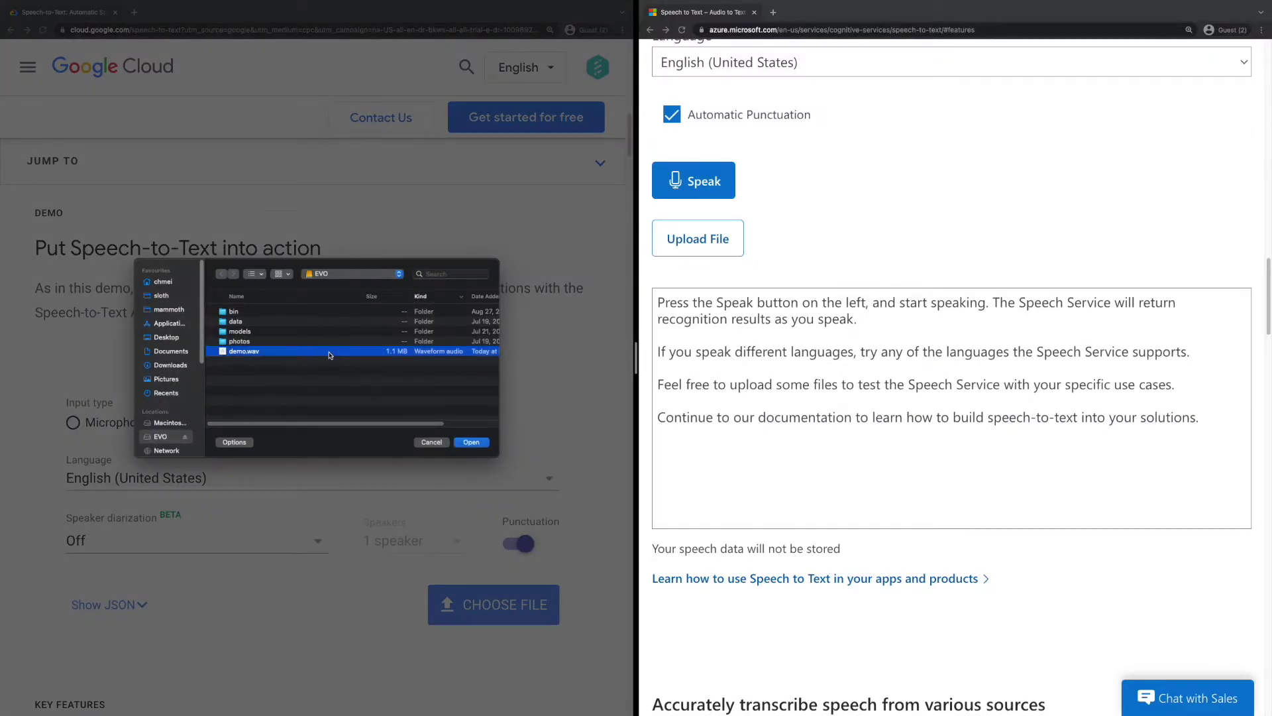
pyautogui.click(469, 442)
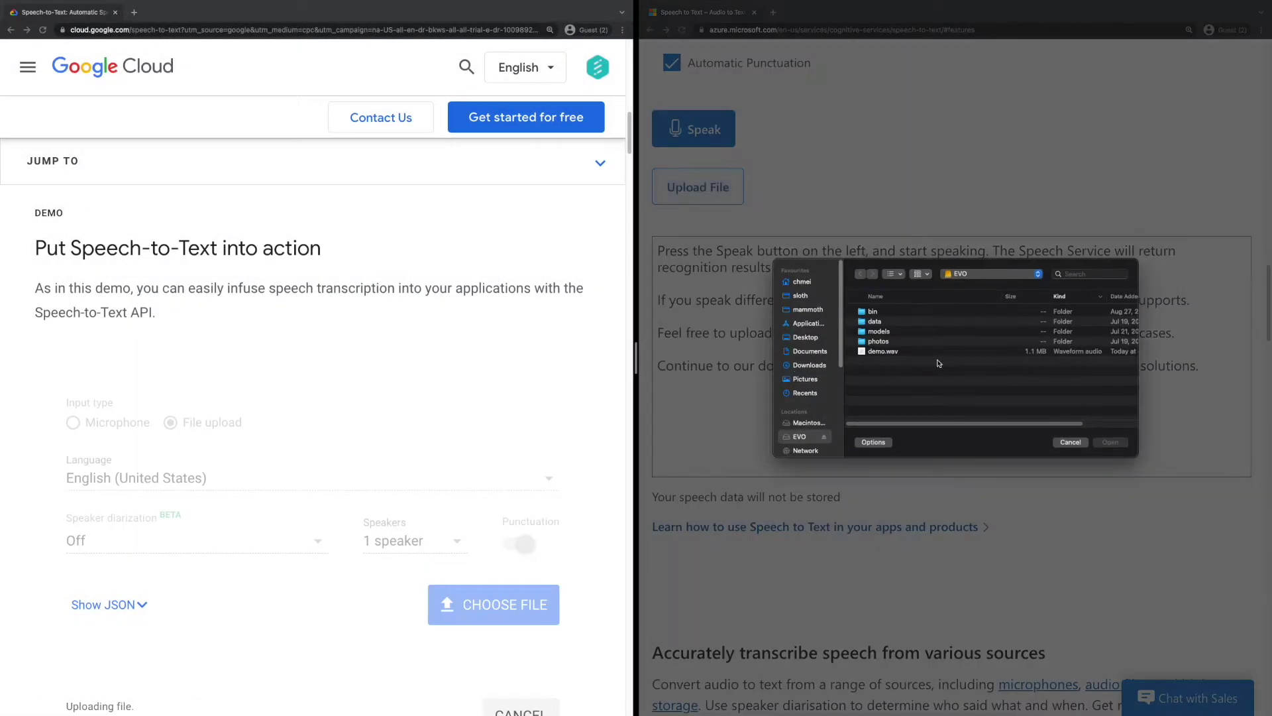
pyautogui.click(883, 344)
pyautogui.click(1109, 436)
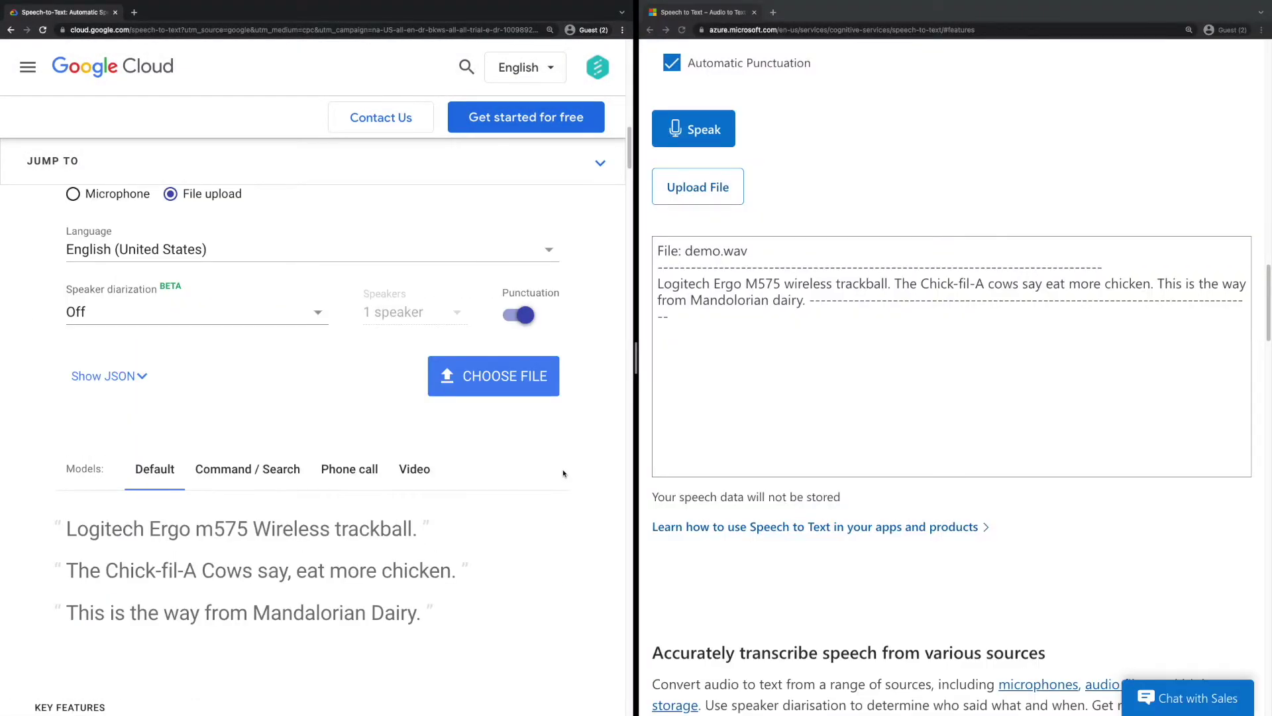
# Highlight 'Ergo' and 'eat more chicken' in Google's transcript.
pyautogui.moveTo(149, 528); pyautogui.dragTo(413, 528)
pyautogui.click(192, 531)
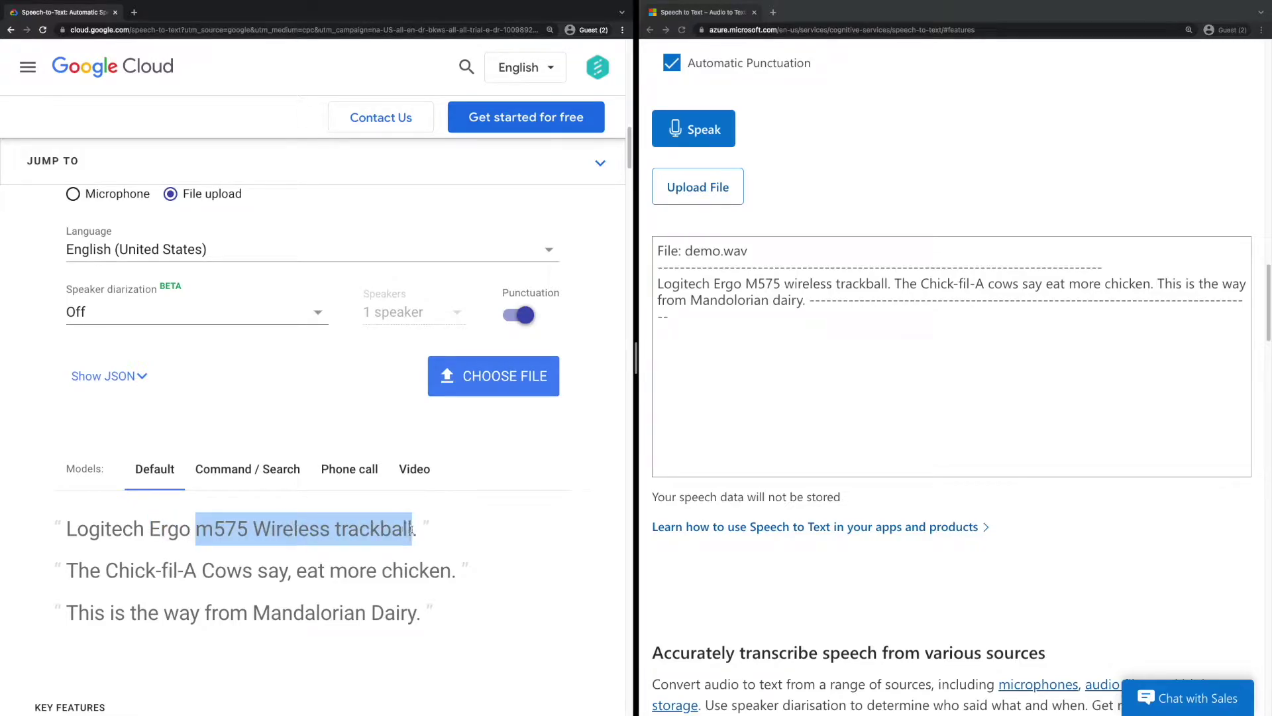
pyautogui.moveTo(297, 571); pyautogui.dragTo(453, 570)
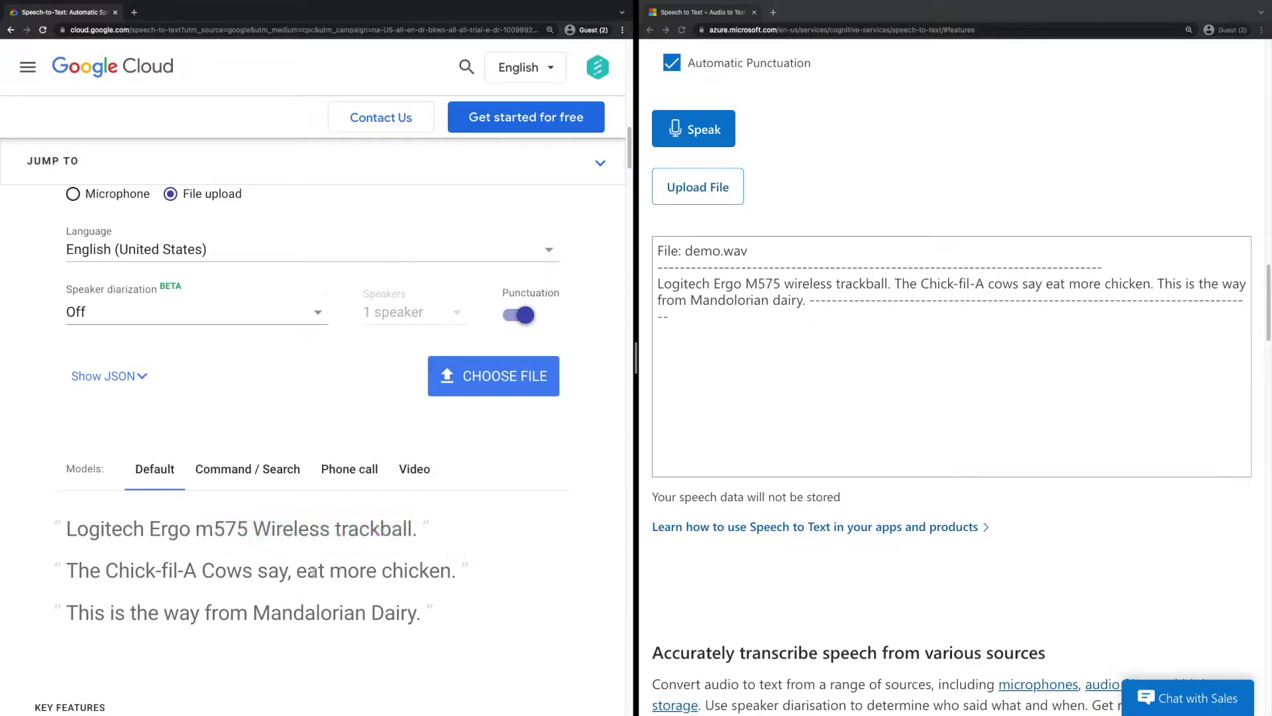
pyautogui.click(452, 572)
pyautogui.click(1047, 285)
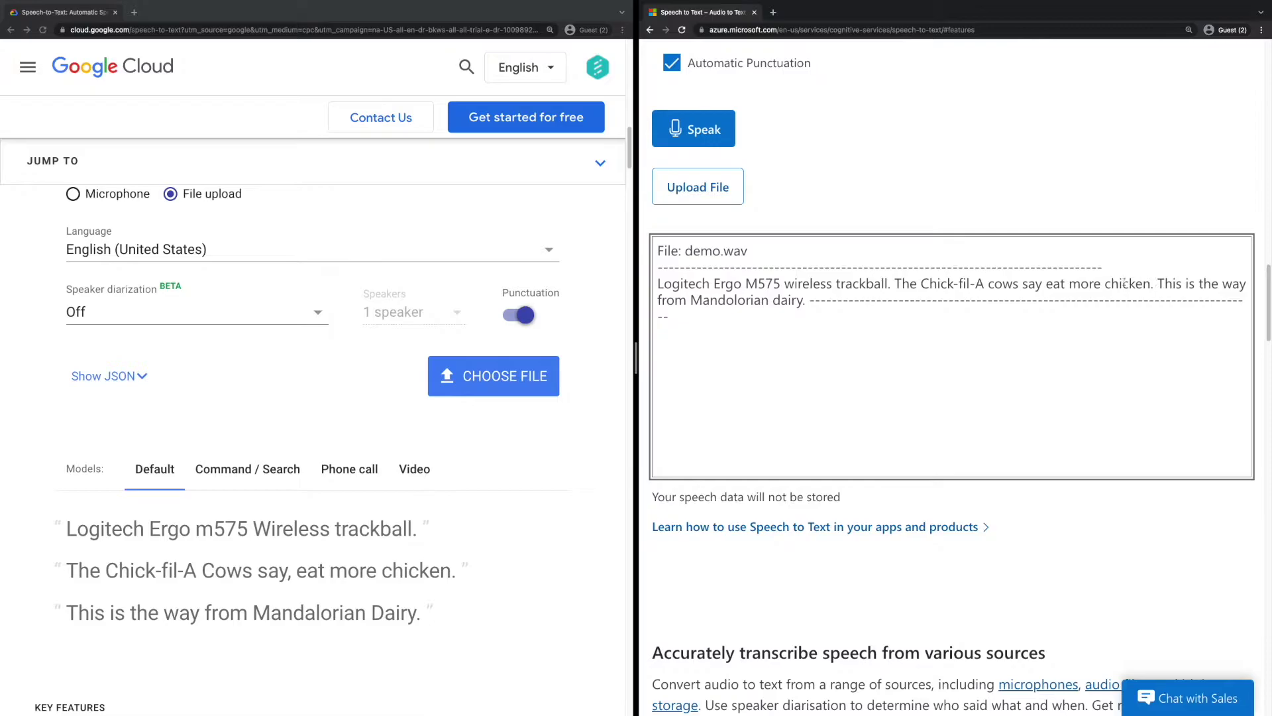
# Compare 'more chicken' in Azure's transcript against 'chicken' and 'way' in Google's.
pyautogui.doubleClick(1090, 283)
pyautogui.moveTo(1103, 283); pyautogui.dragTo(1154, 283)
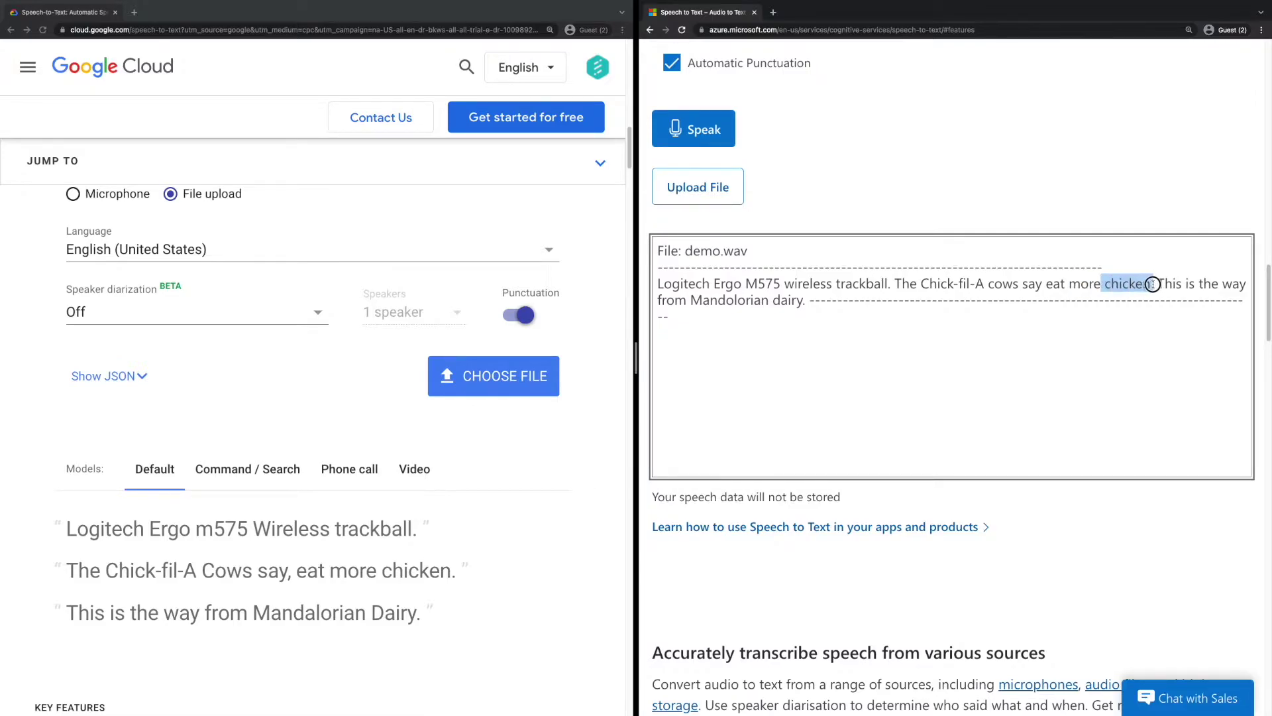
pyautogui.click(444, 571)
pyautogui.moveTo(443, 571); pyautogui.dragTo(382, 571)
pyautogui.click(339, 594)
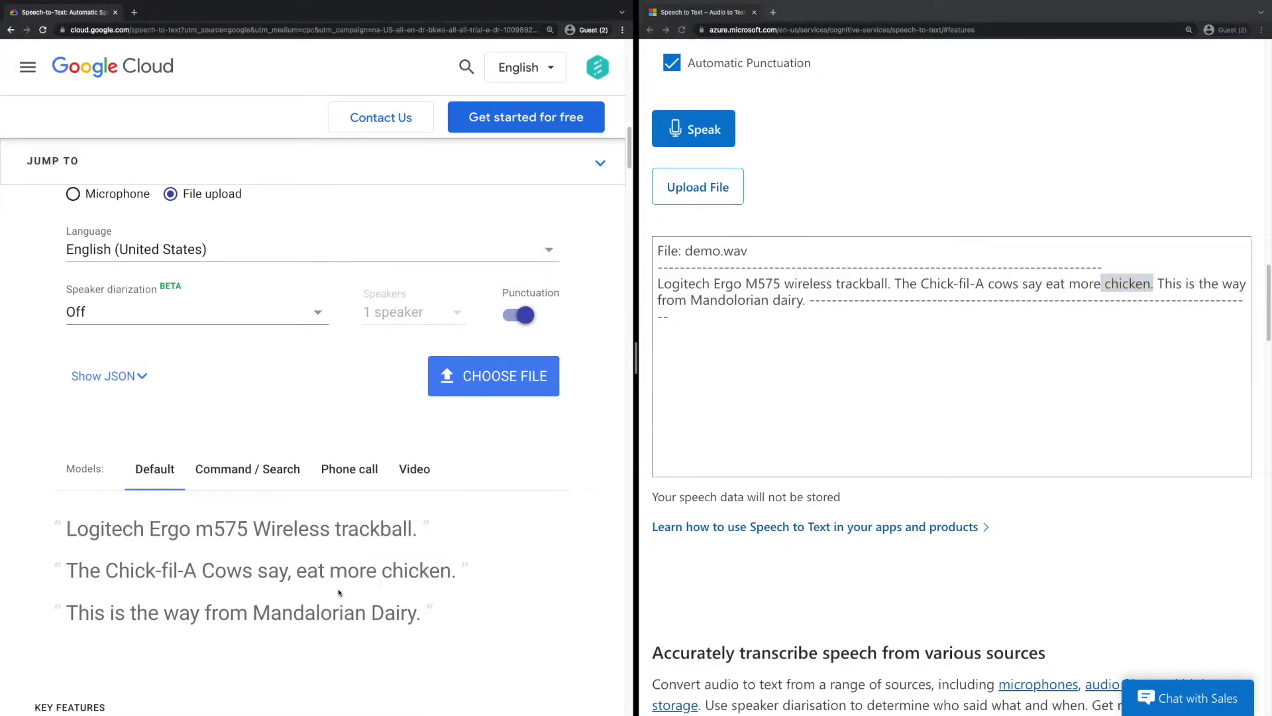
pyautogui.doubleClick(170, 619)
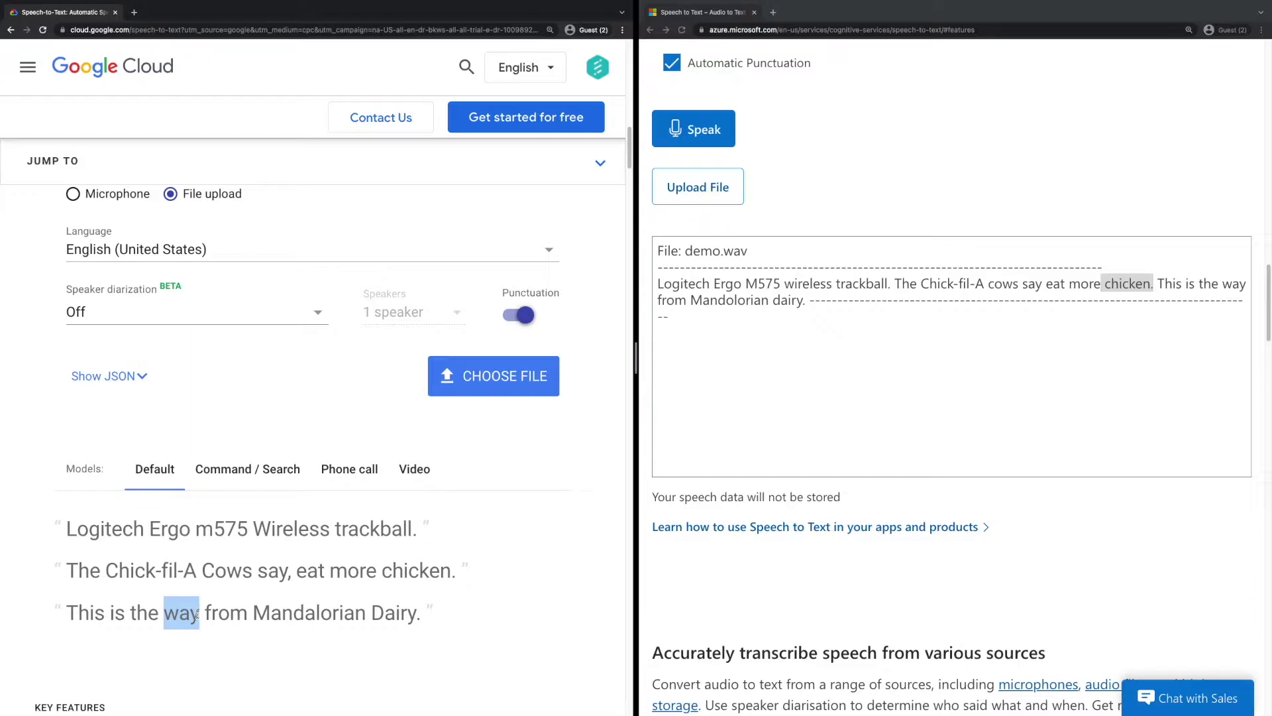
pyautogui.click(196, 614)
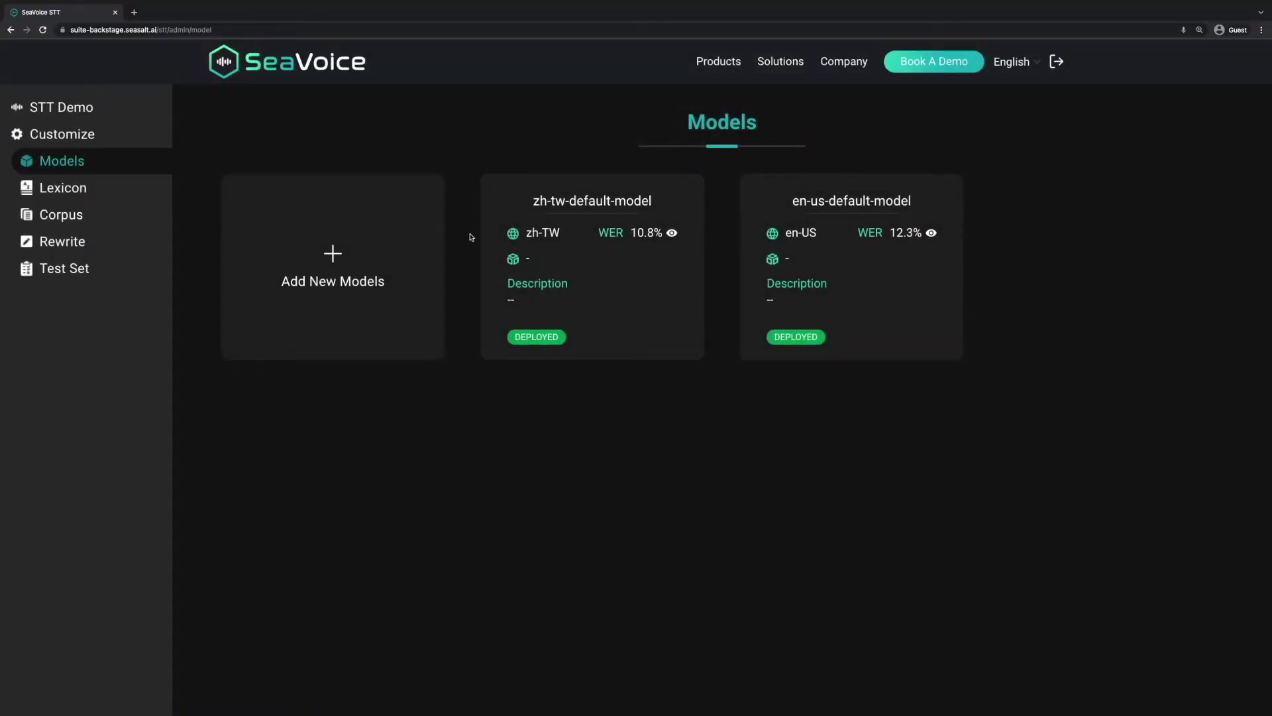
pyautogui.click(83, 193)
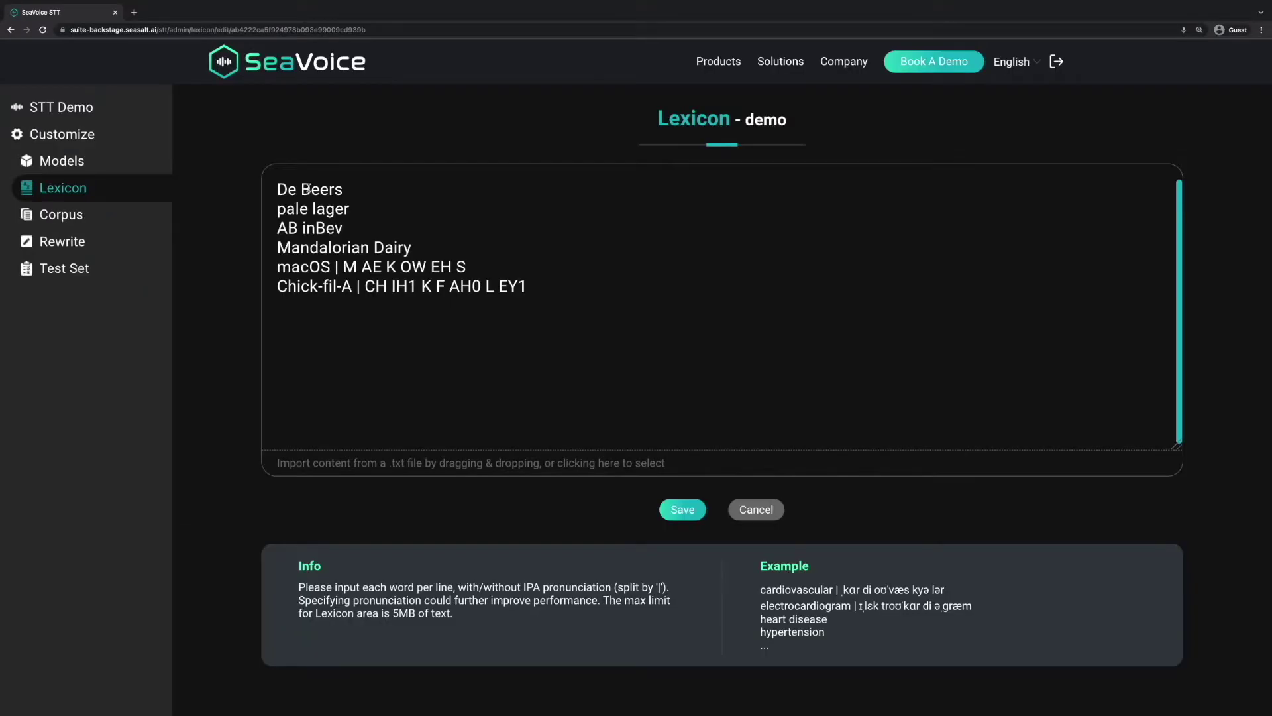
pyautogui.moveTo(467, 266); pyautogui.dragTo(334, 267)
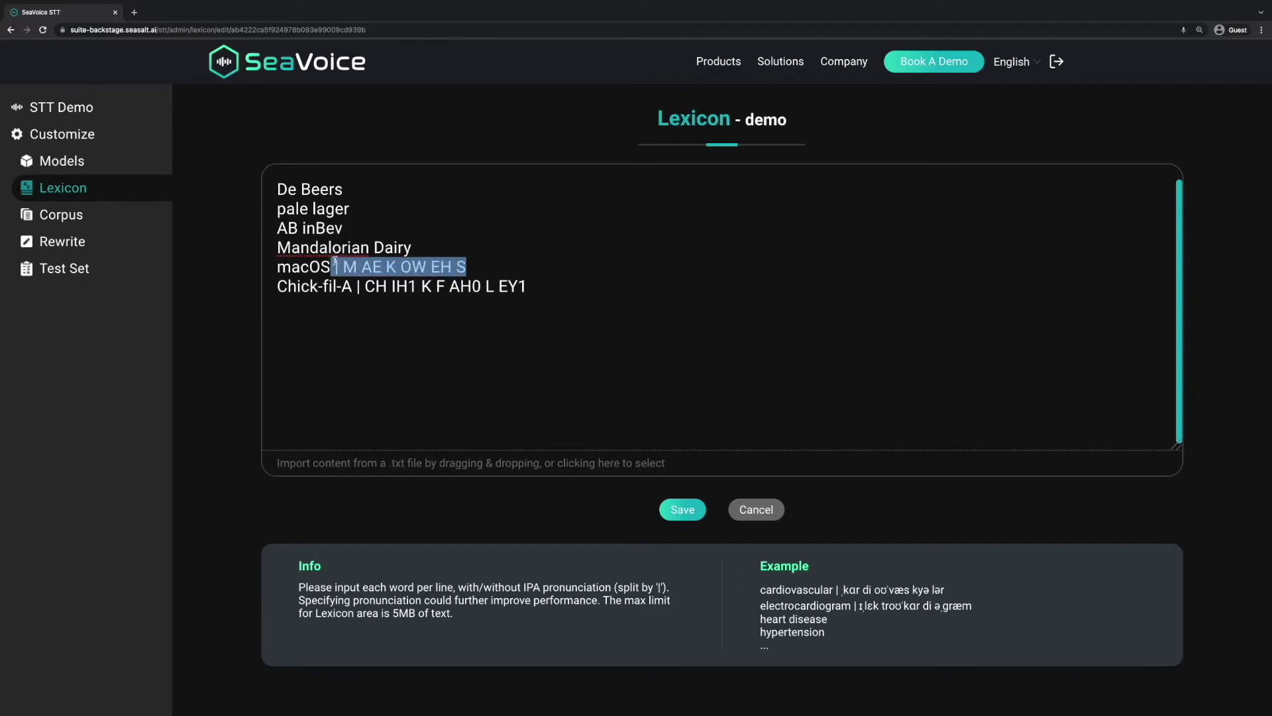
pyautogui.click(79, 213)
pyautogui.moveTo(277, 192); pyautogui.dragTo(559, 191)
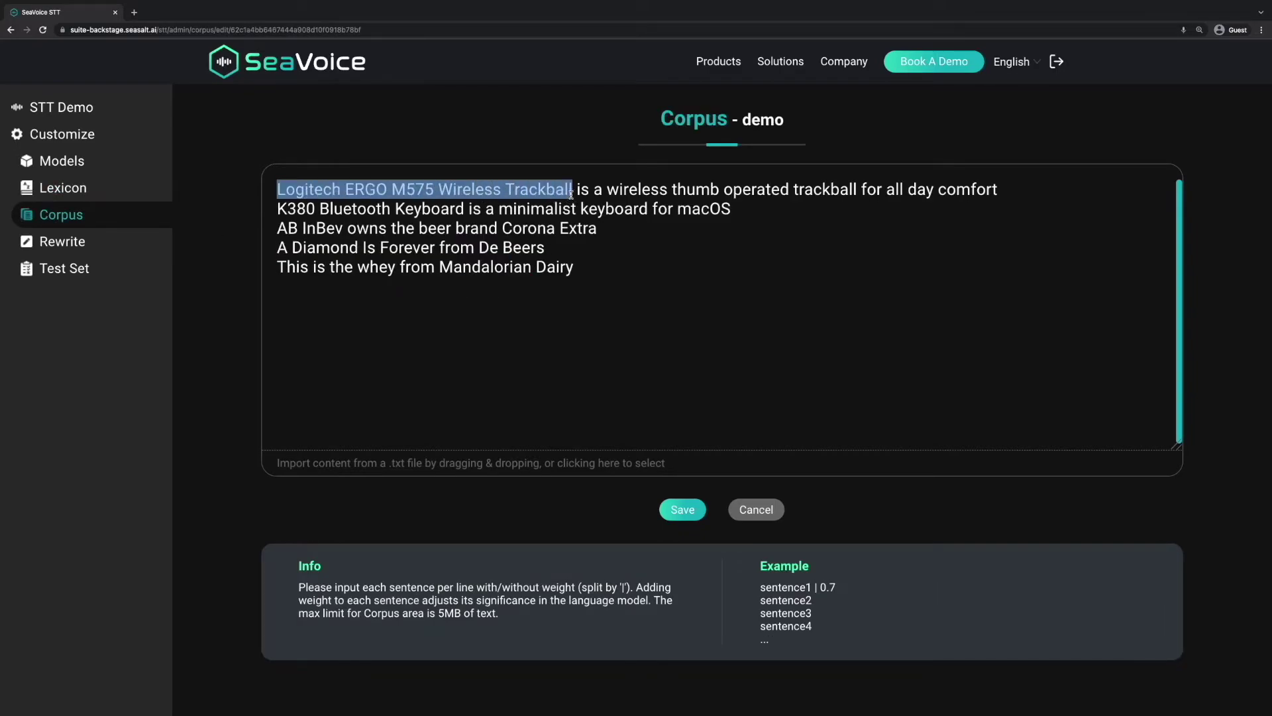
pyautogui.doubleClick(315, 208)
pyautogui.click(64, 268)
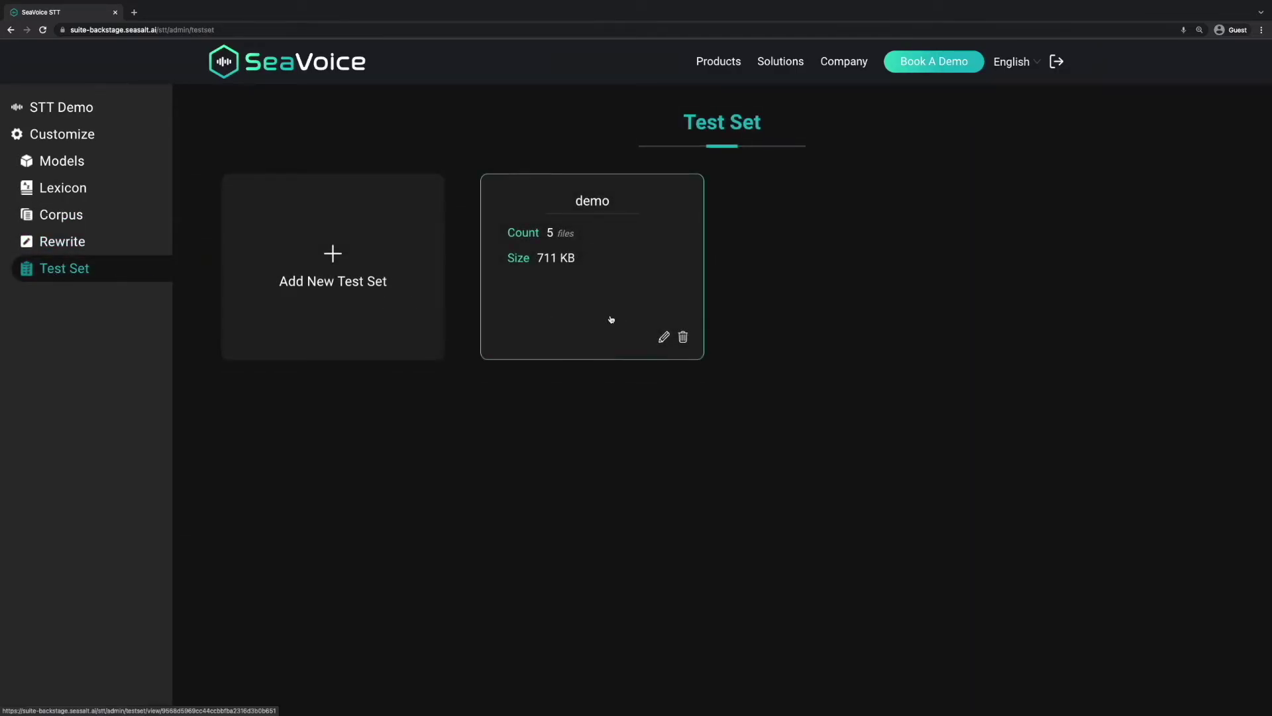
pyautogui.click(578, 313)
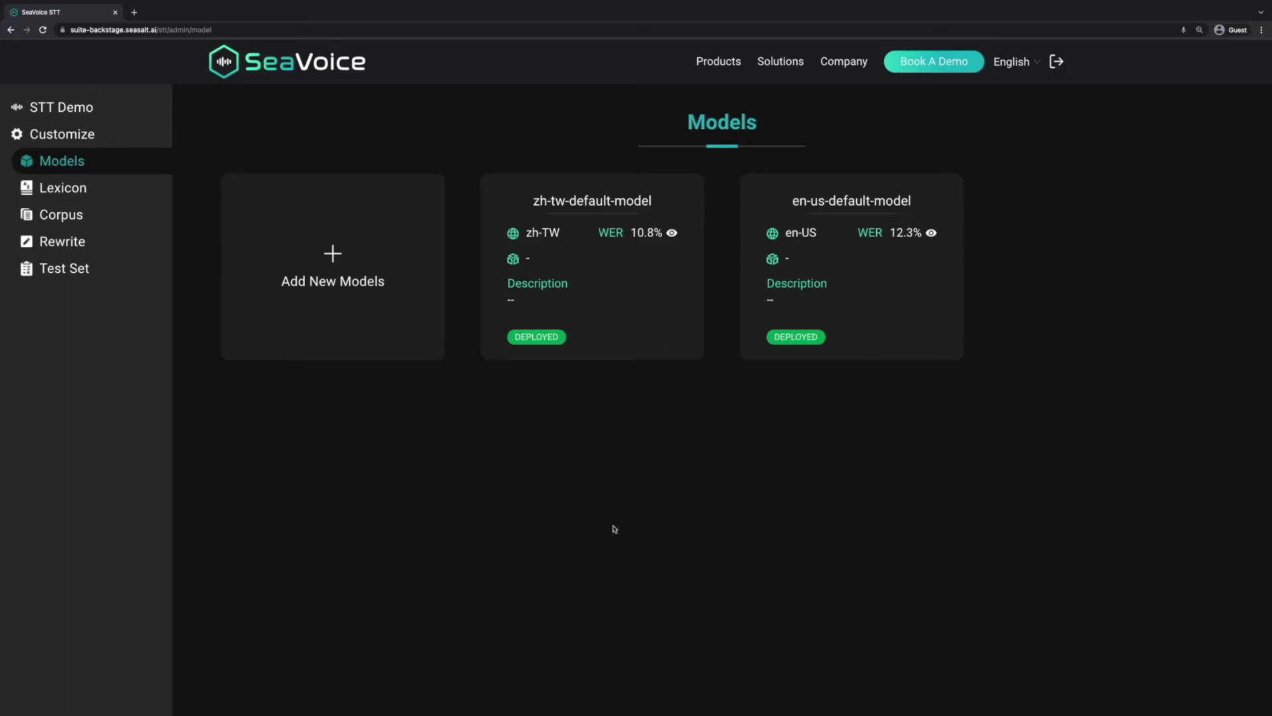
# Start a new model named en-customised-demo using the demo lexicon and demo corpus.
pyautogui.click(285, 298)
pyautogui.click(472, 249)
pyautogui.write('en-customised-demo')
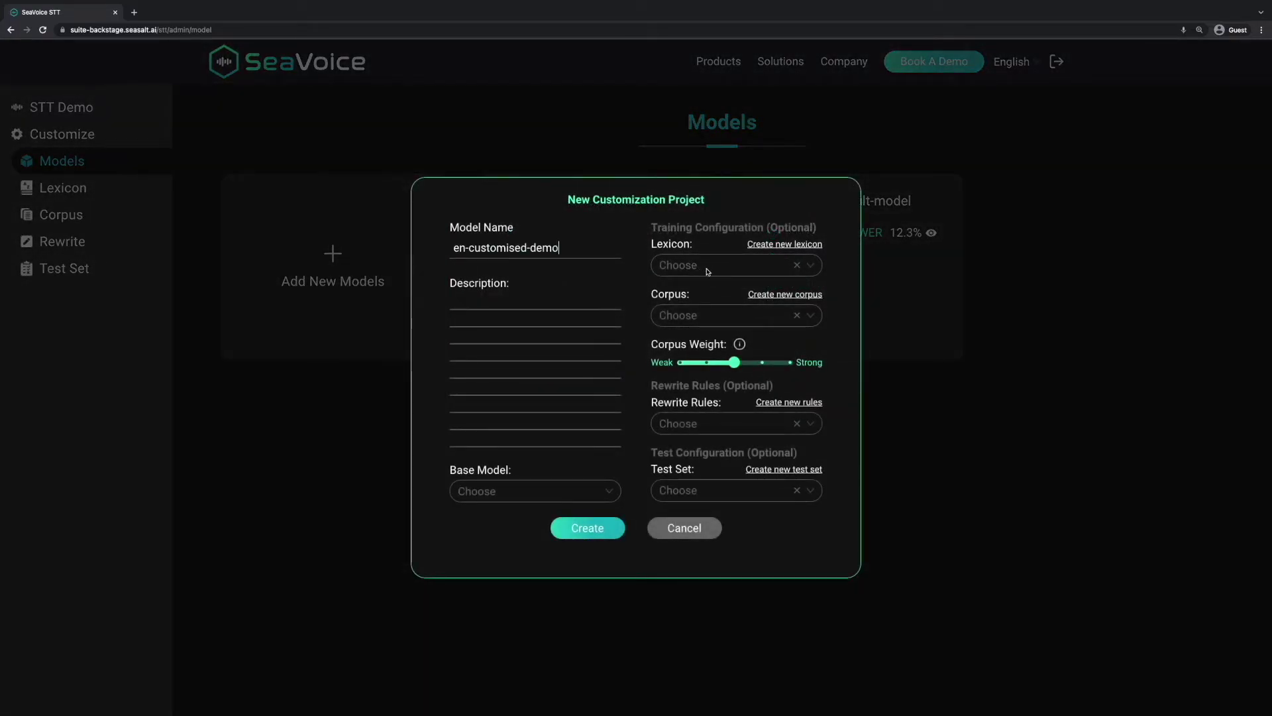
pyautogui.click(707, 271)
pyautogui.click(713, 304)
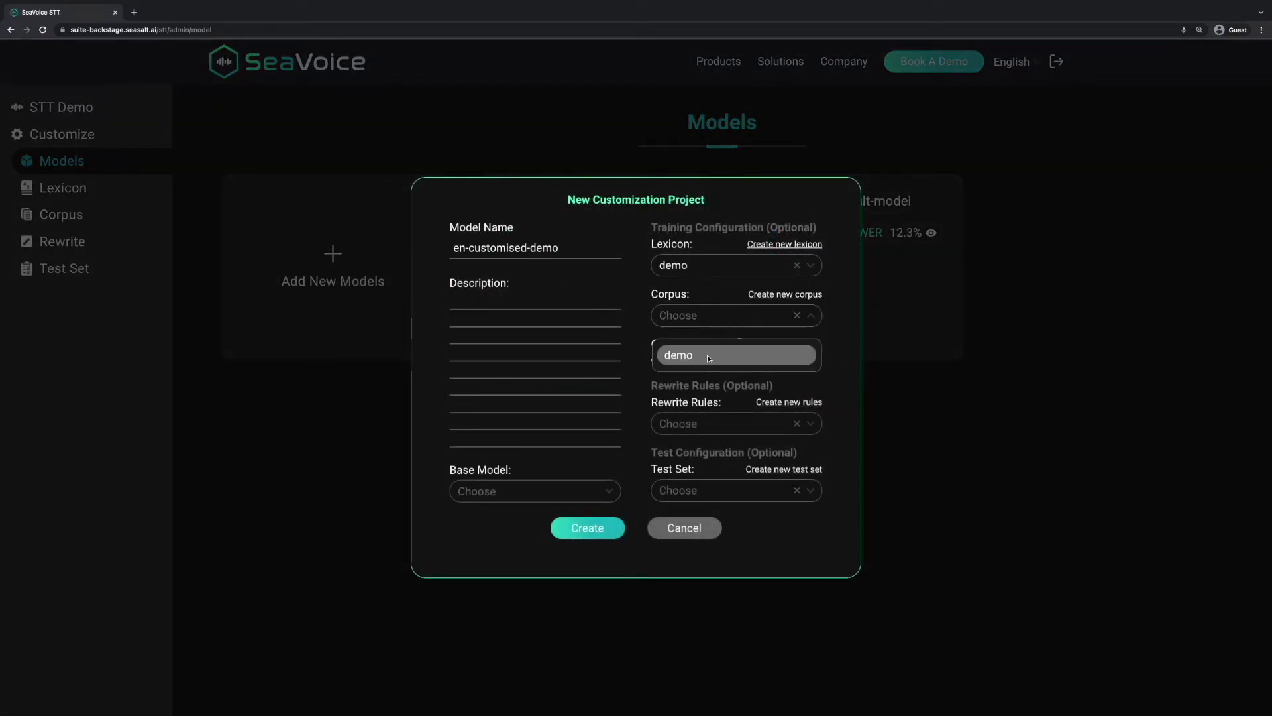
pyautogui.click(707, 355)
# Add demo rewrite rules and test set, base it on en-us-default-model, and create it.
pyautogui.click(751, 418)
pyautogui.click(744, 464)
pyautogui.click(733, 489)
pyautogui.click(730, 530)
pyautogui.click(562, 487)
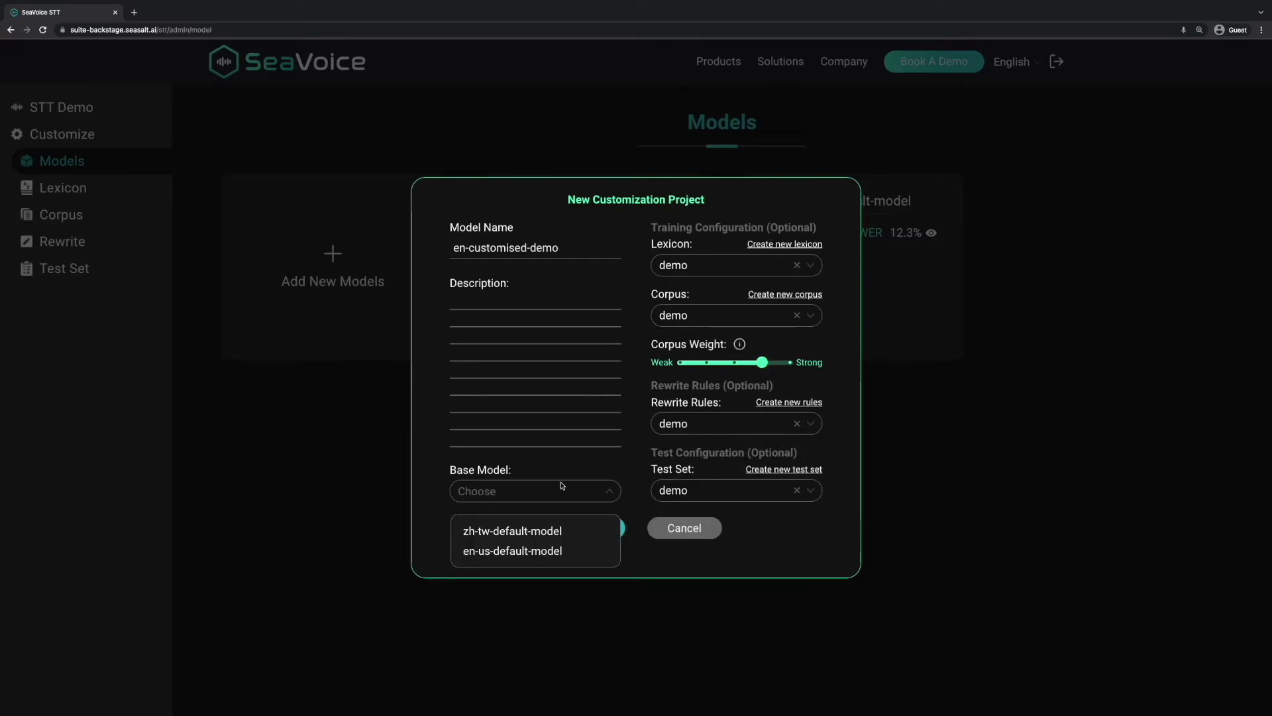
pyautogui.click(559, 549)
pyautogui.click(596, 530)
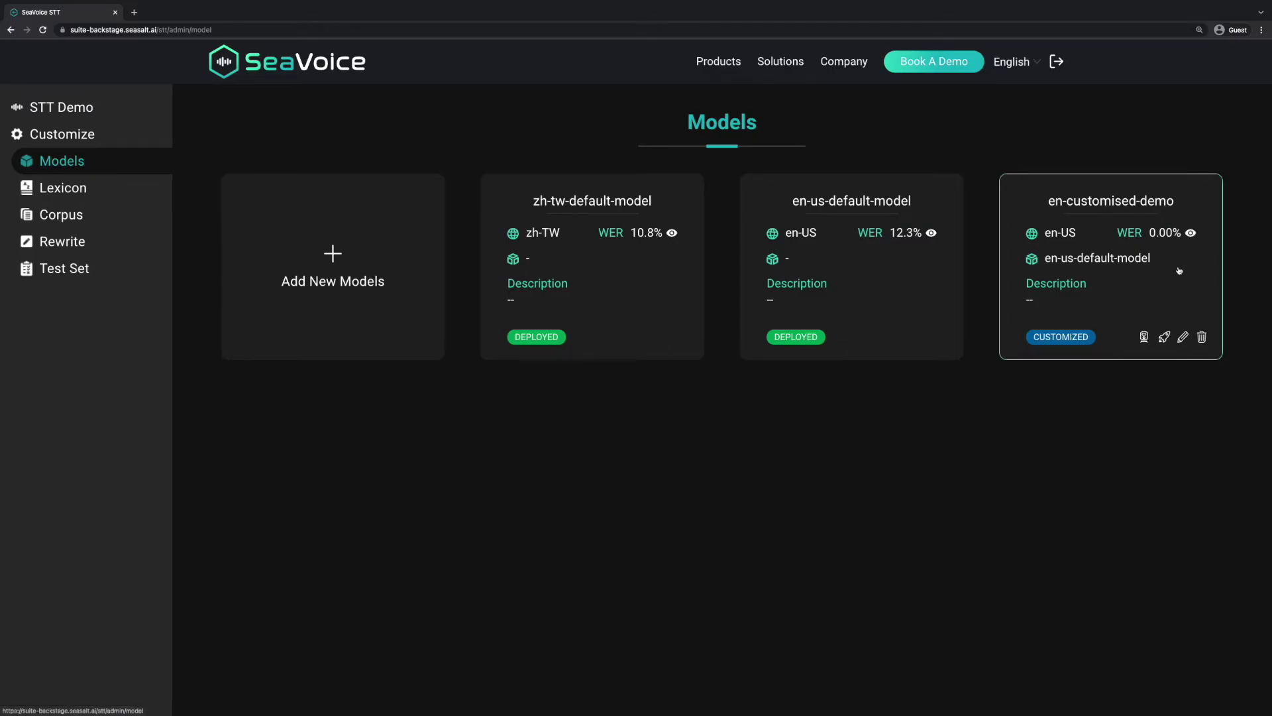
# Check en-customised-demo's per-file 0% error rates, then begin a live STT Demo recording.
pyautogui.click(1191, 233)
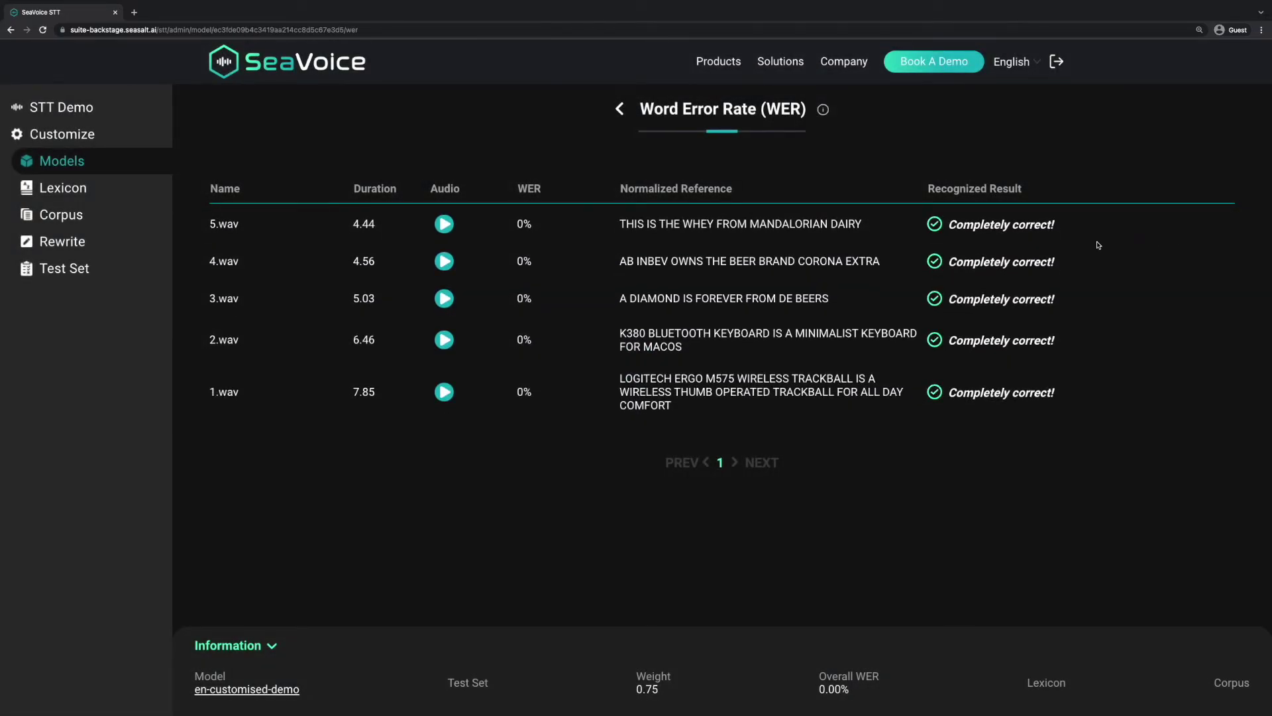
pyautogui.click(57, 112)
pyautogui.click(564, 202)
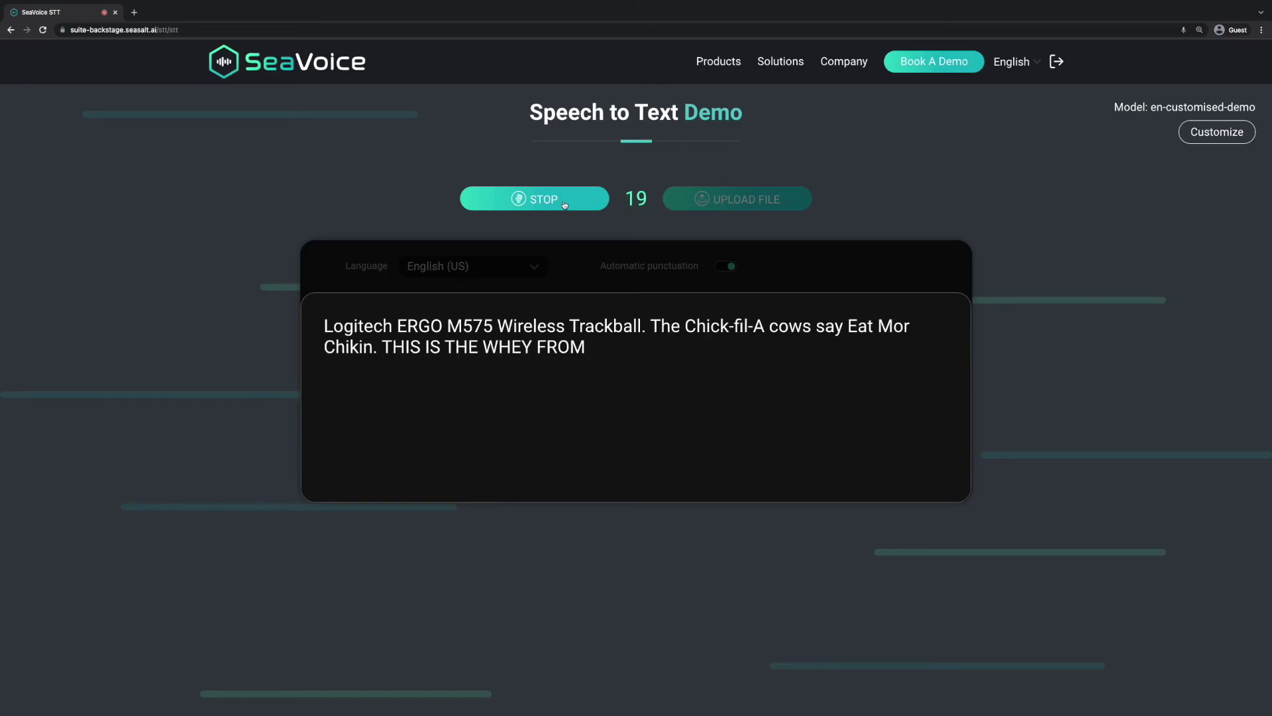
# Stop recording and highlight ERGO M575, Chick-fil-A, Eat Mor Chikin and whey in the transcript.
pyautogui.click(564, 204)
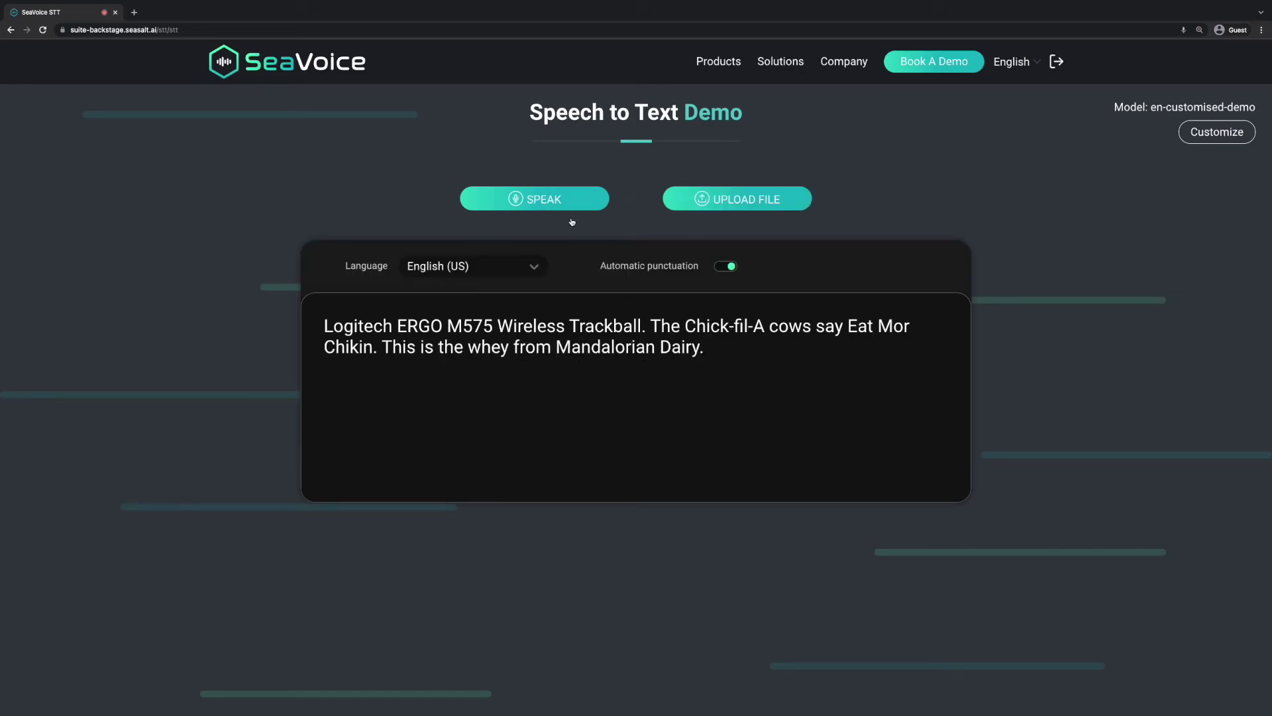
pyautogui.moveTo(396, 326)
pyautogui.mouseDown()
pyautogui.moveTo(494, 326)
pyautogui.moveTo(463, 326)
pyautogui.mouseUp()
pyautogui.moveTo(685, 326); pyautogui.dragTo(765, 326)
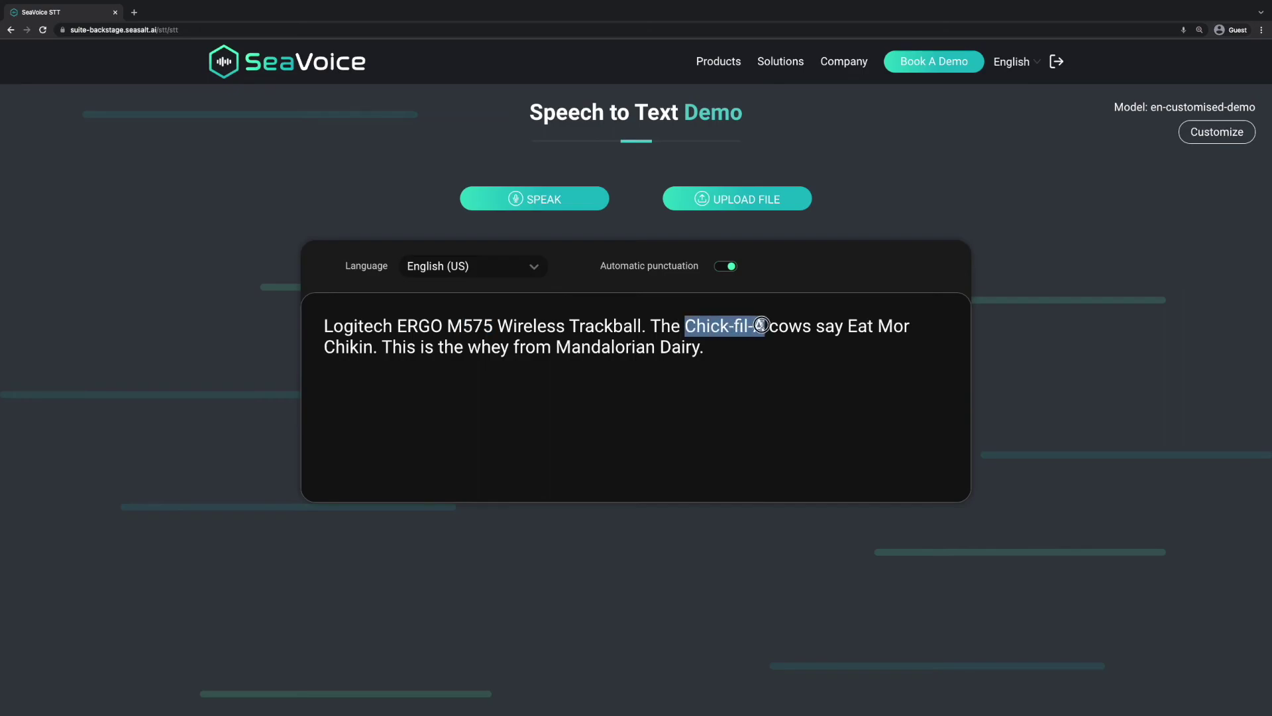
pyautogui.click(758, 326)
pyautogui.moveTo(847, 326); pyautogui.dragTo(375, 347)
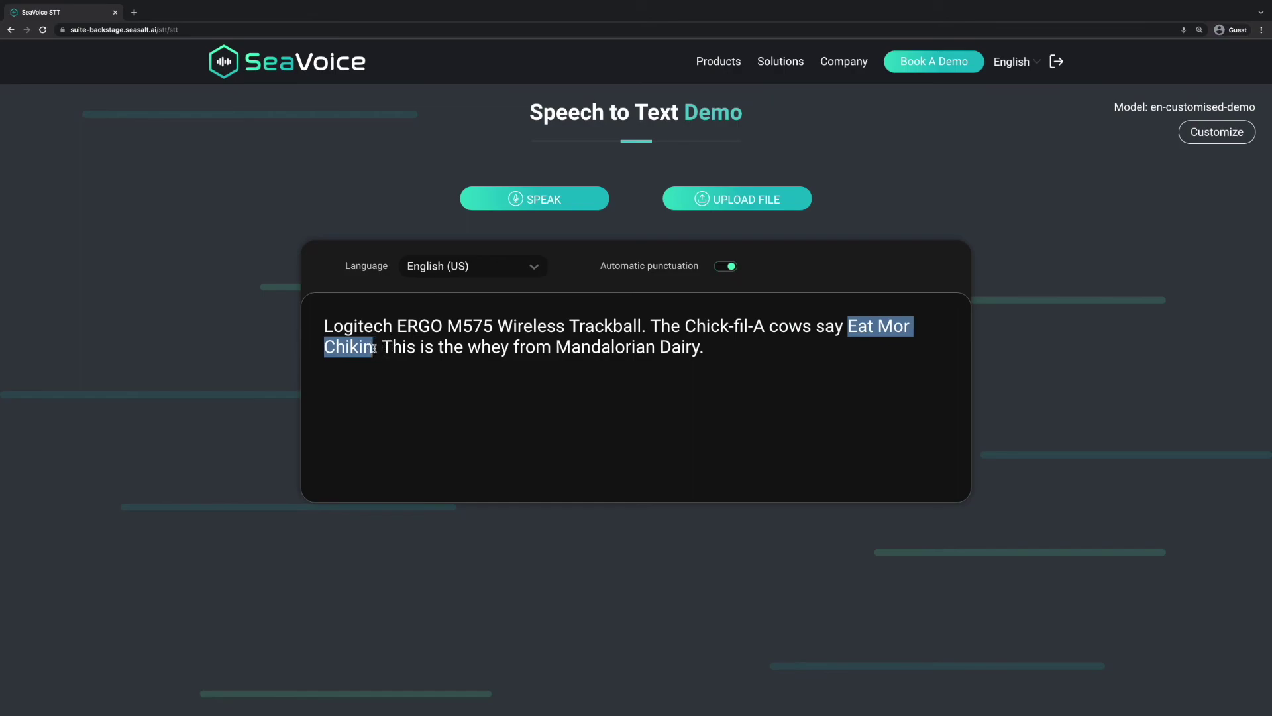
pyautogui.moveTo(468, 346); pyautogui.dragTo(509, 347)
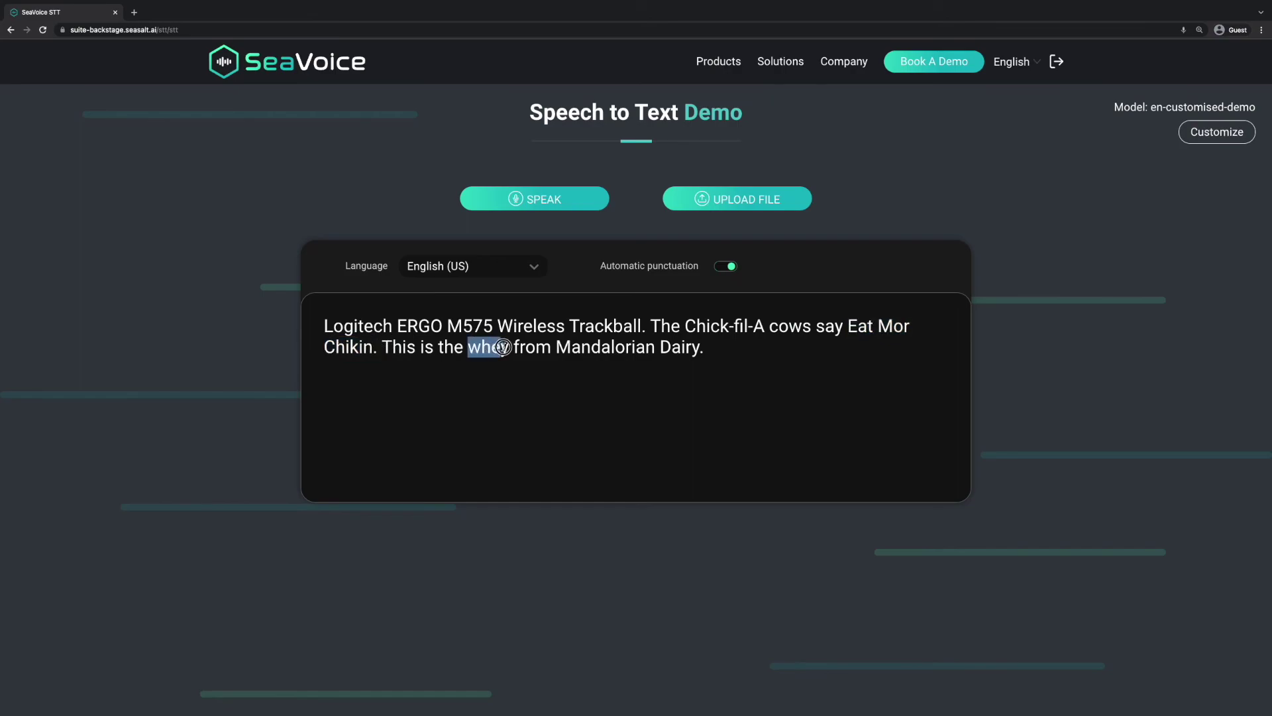